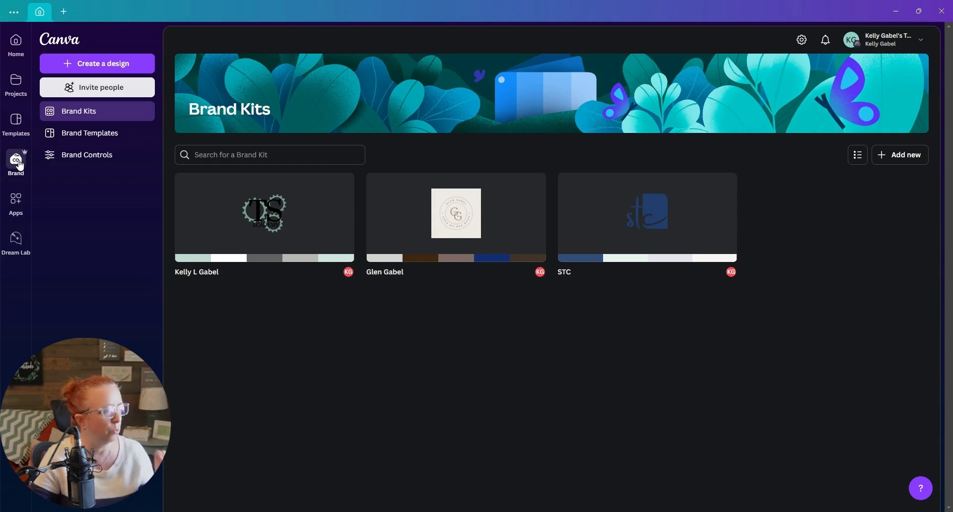
Open the first brand kit, review its logos, colors and fonts, and go to its Photos section.
left_click(253, 243)
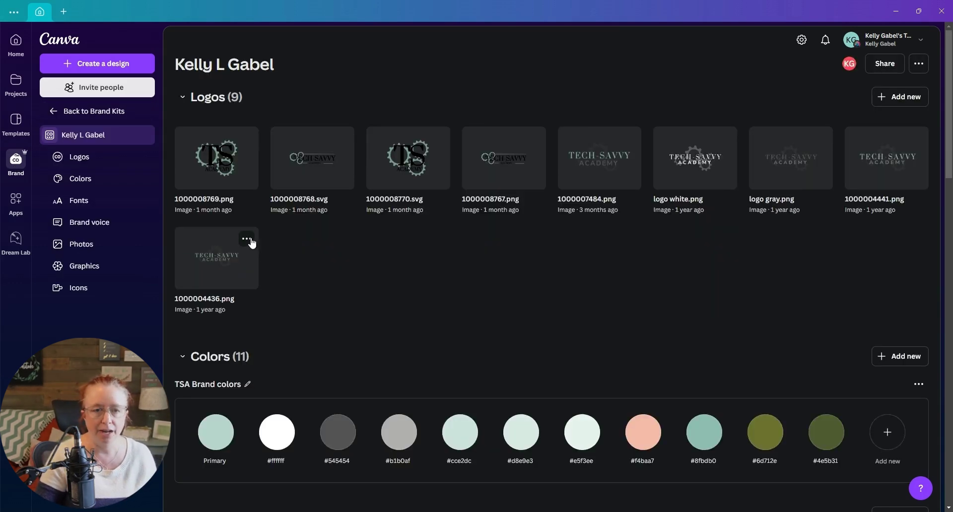
scroll(402, 232, "down", 1)
scroll(402, 235, "down", 12)
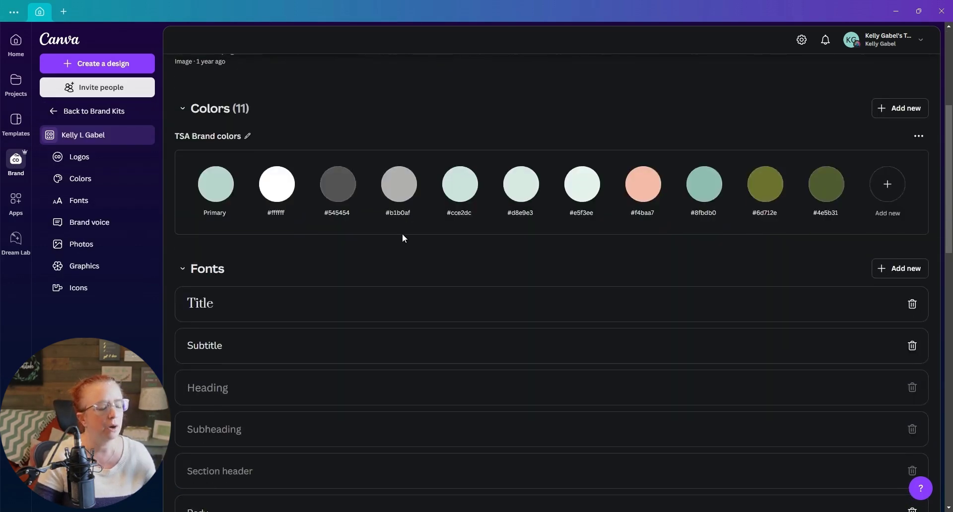
scroll(407, 239, "down", 6)
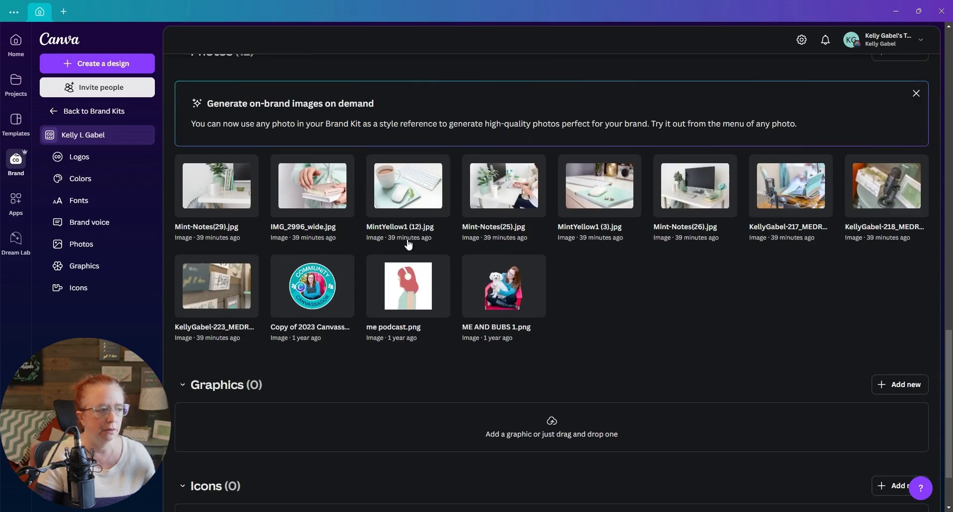
scroll(727, 264, "down", 1)
scroll(644, 251, "up", 1)
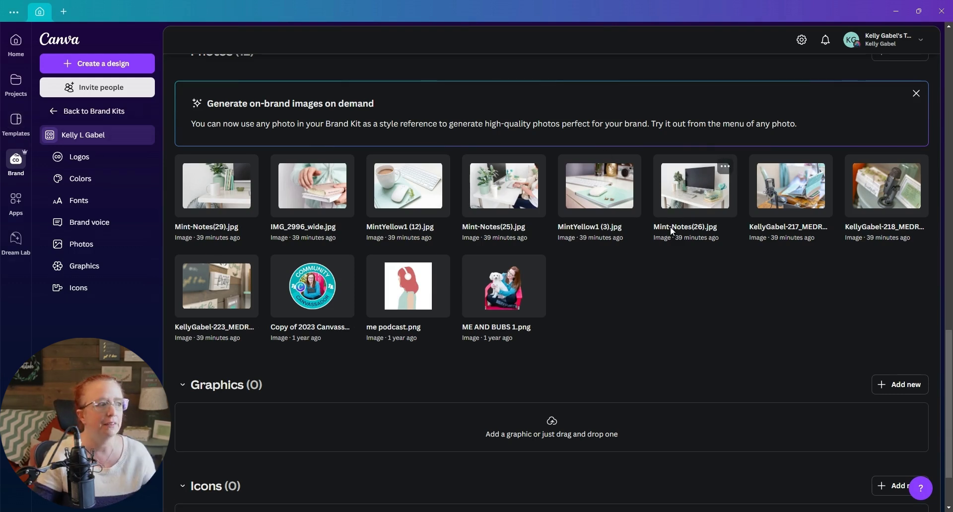
left_click(78, 246)
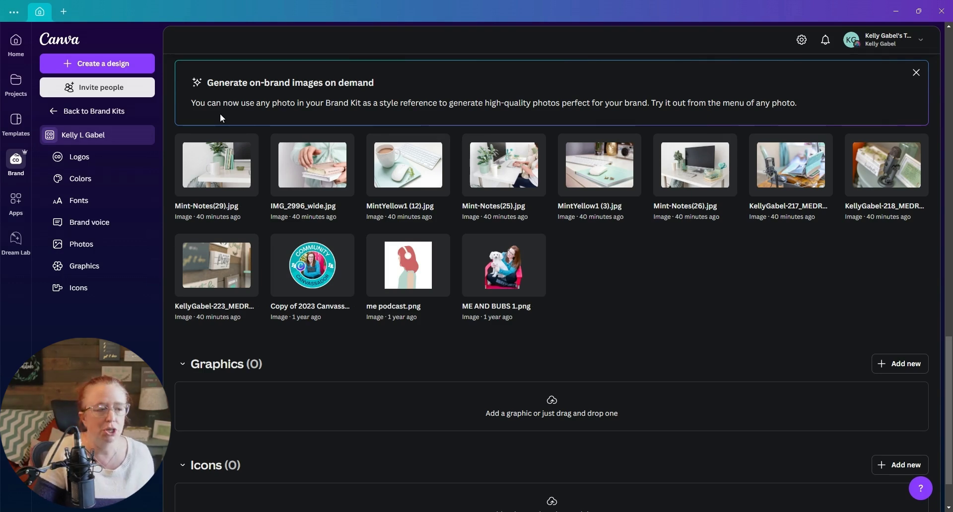
Start generating from the brand photo whose file name ends in 217_MEDRes.jpg and set the aspect ratio to 4:3.
mouse_move(820, 151)
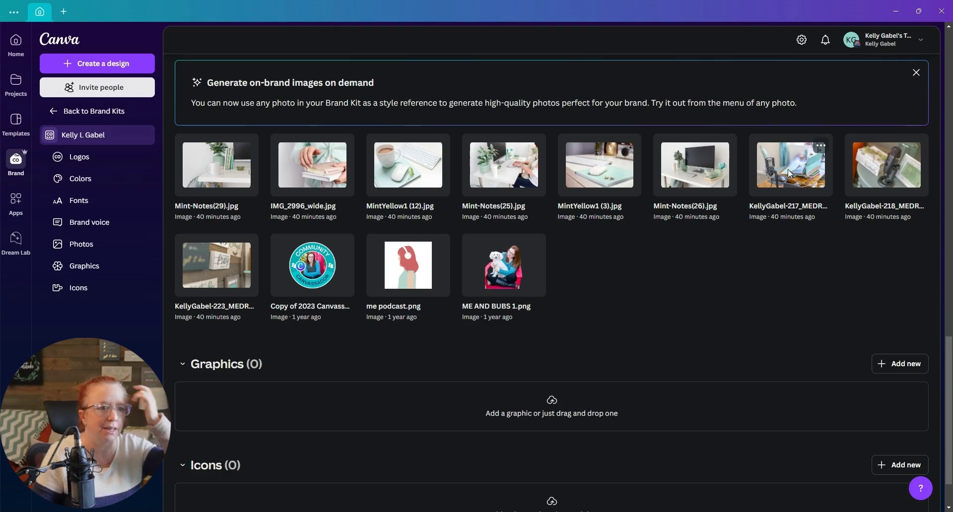
left_click(819, 149)
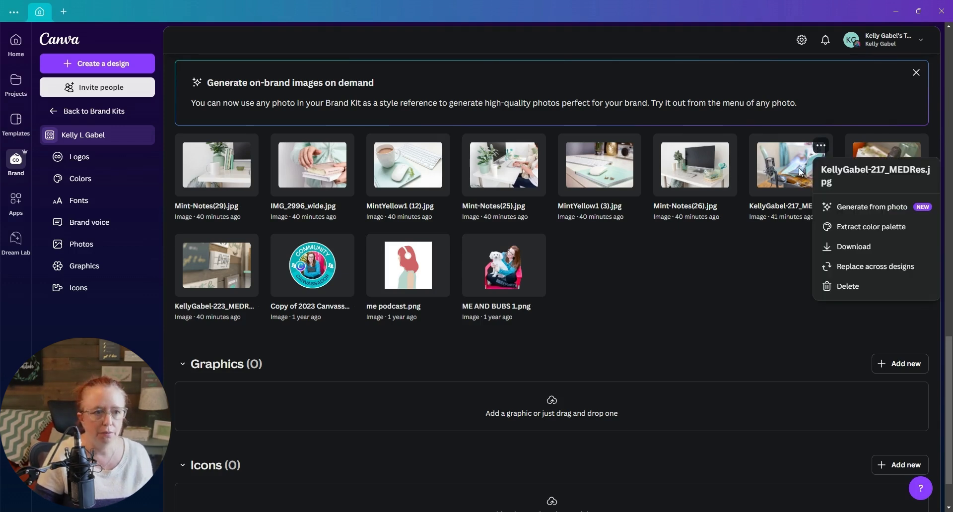
left_click(872, 208)
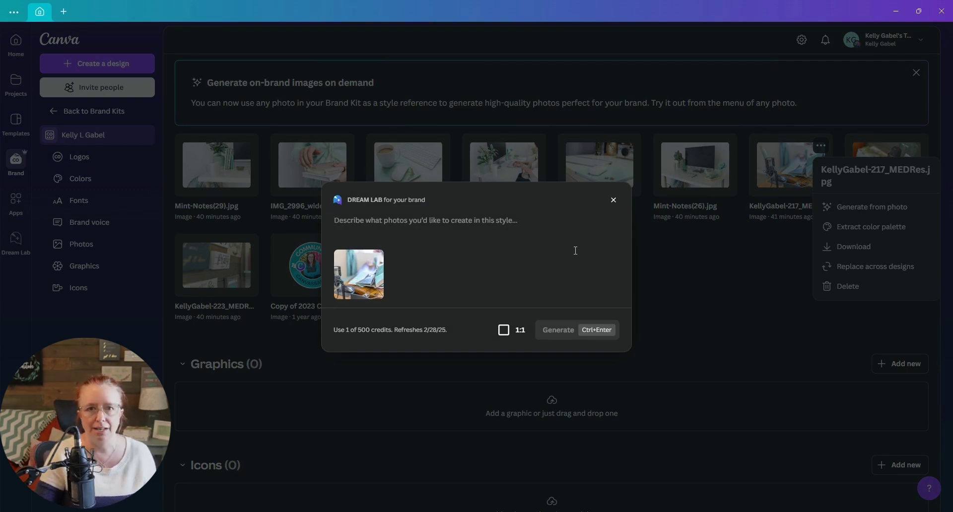
left_click(506, 336)
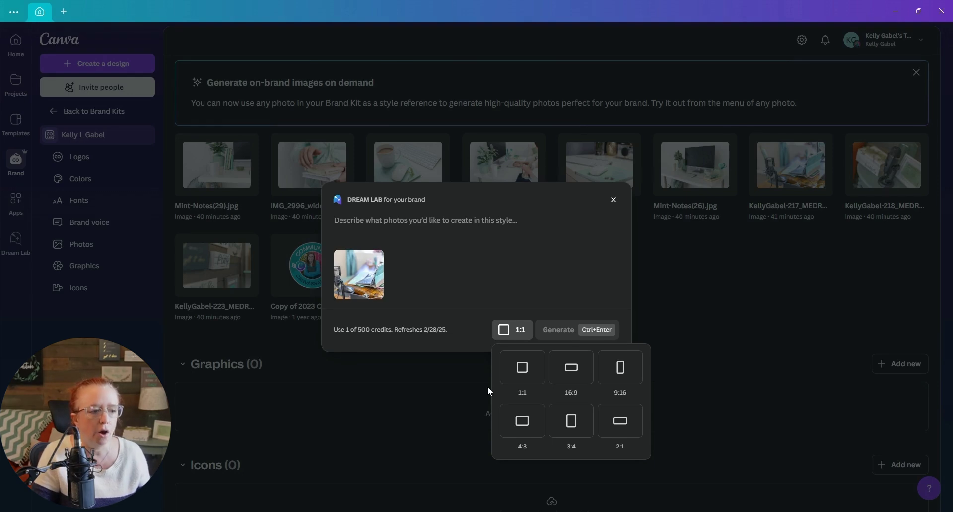
left_click(527, 427)
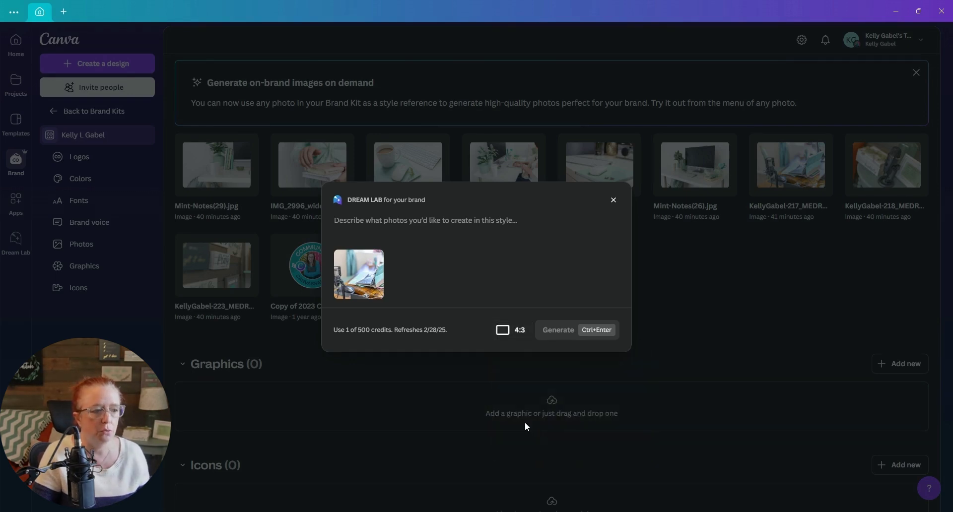
Enter the prompt "create an image of a minimalist workspace with a desk, a laptop, a mug of coffee, and a pen.".
left_click(466, 224)
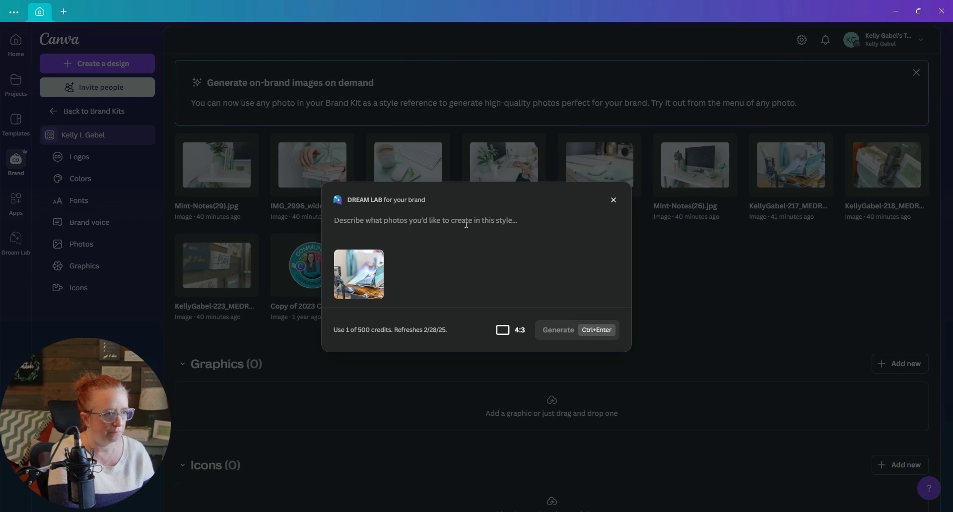
type("create")
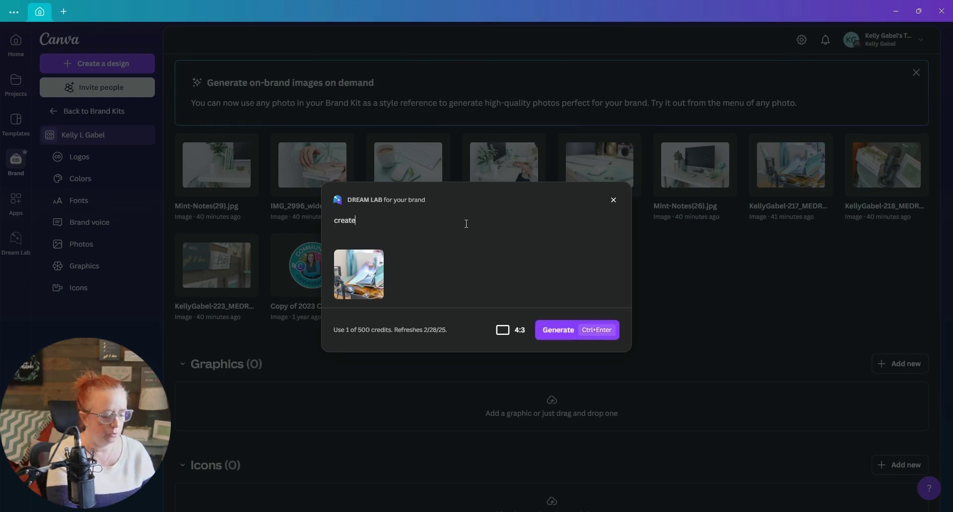
type(" an image of")
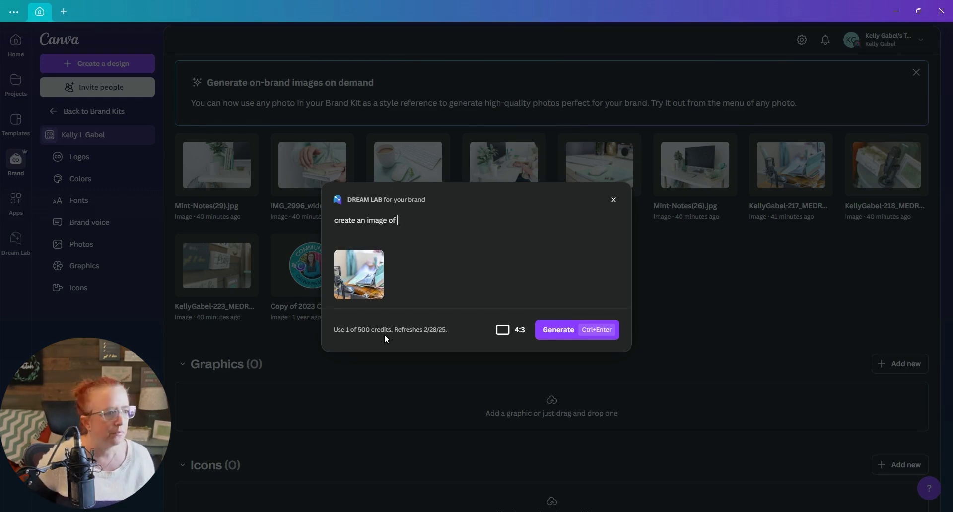
type("a minimalist workspace with a desk, a laptop, an")
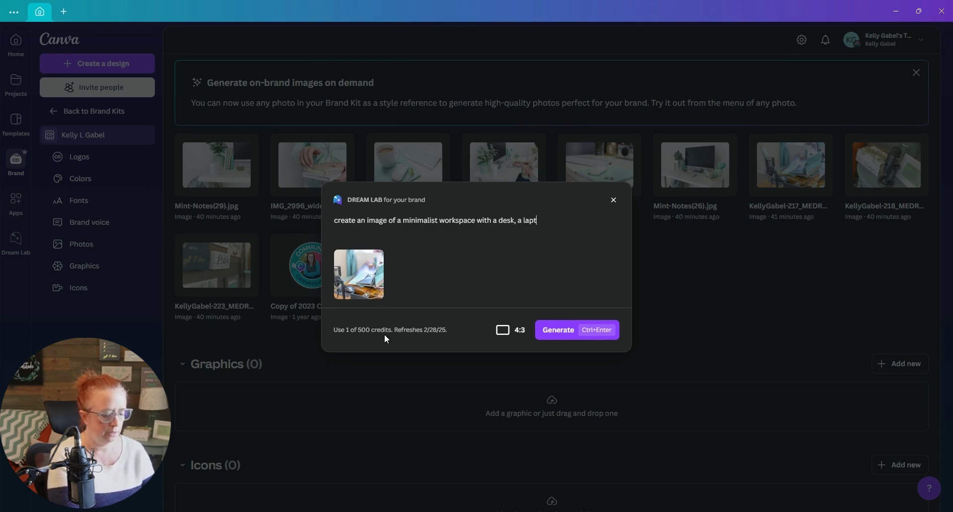
key("BackSpace")
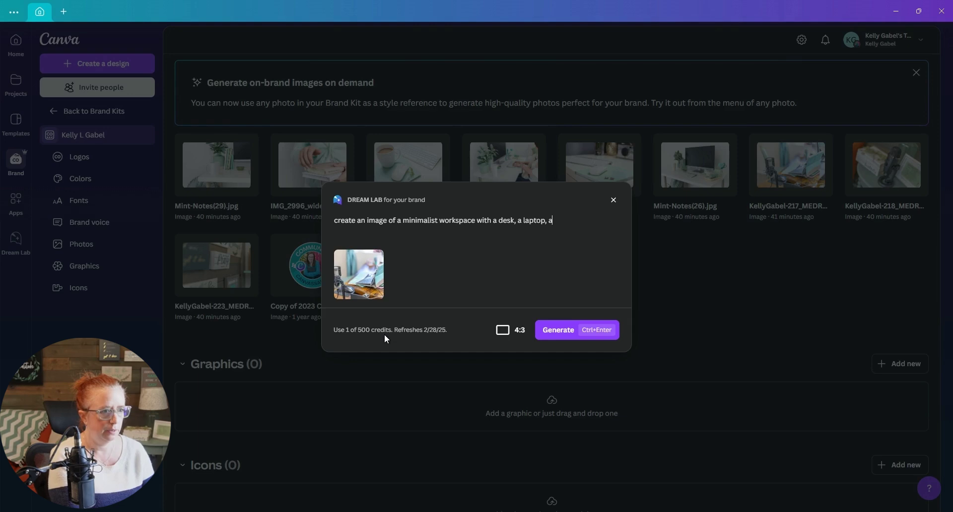
type("mug of")
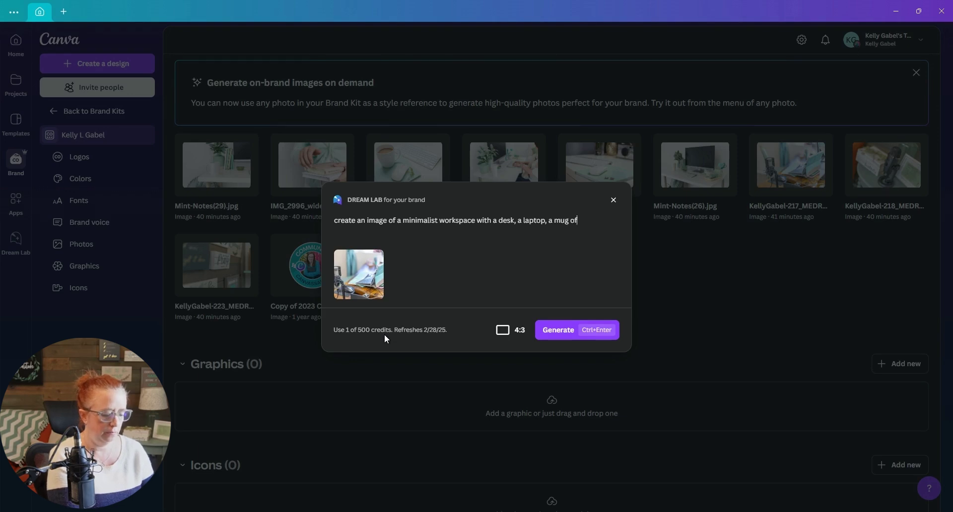
type(" coffee, and")
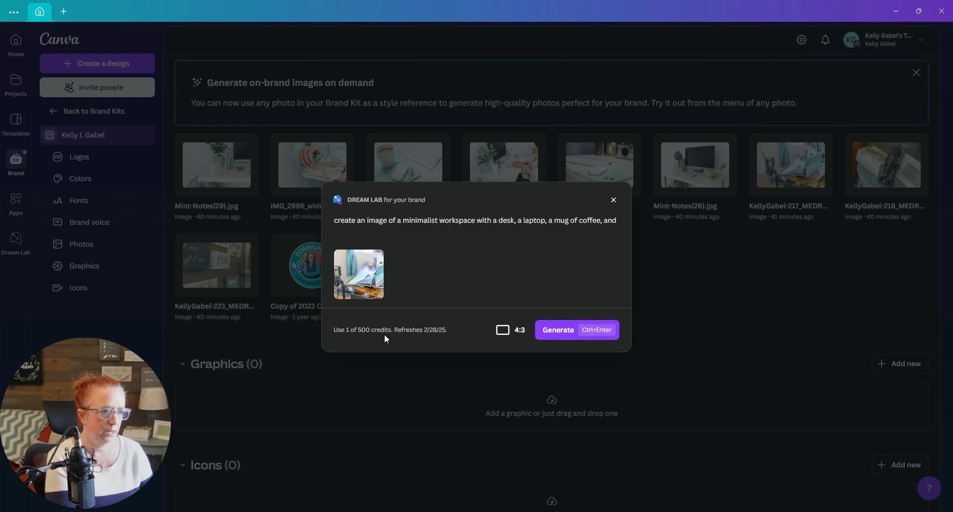
type("a")
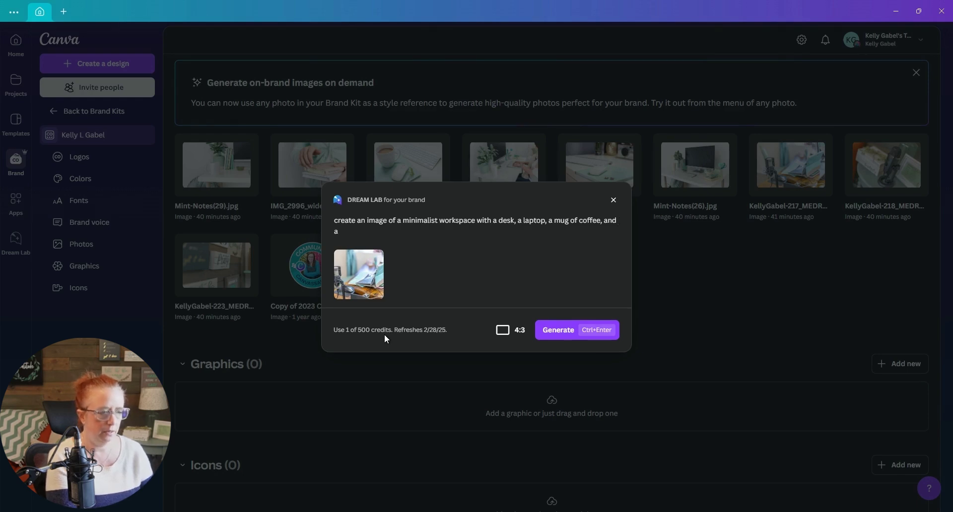
type(" pen.")
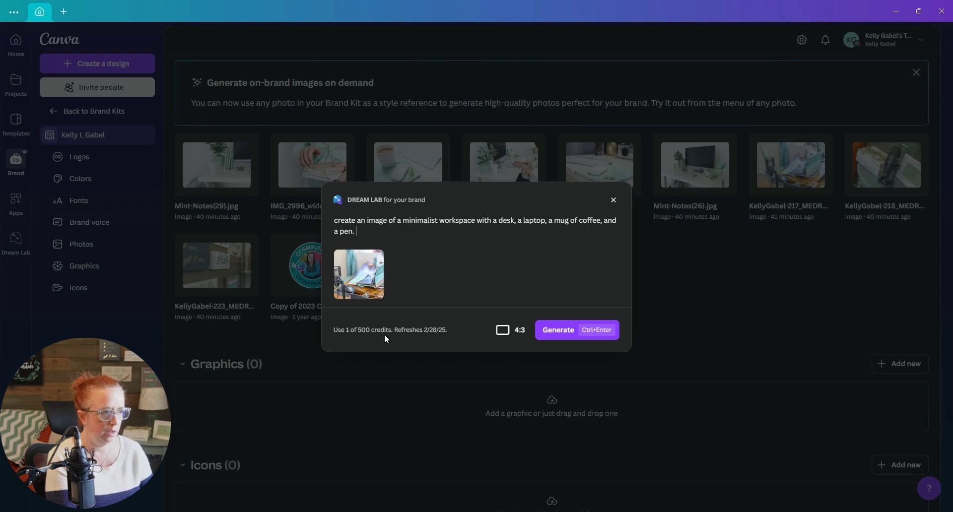
Extend the prompt with "keep the desk more of a natural wood grain look, and use my brand colors" and generate the images.
type(" k")
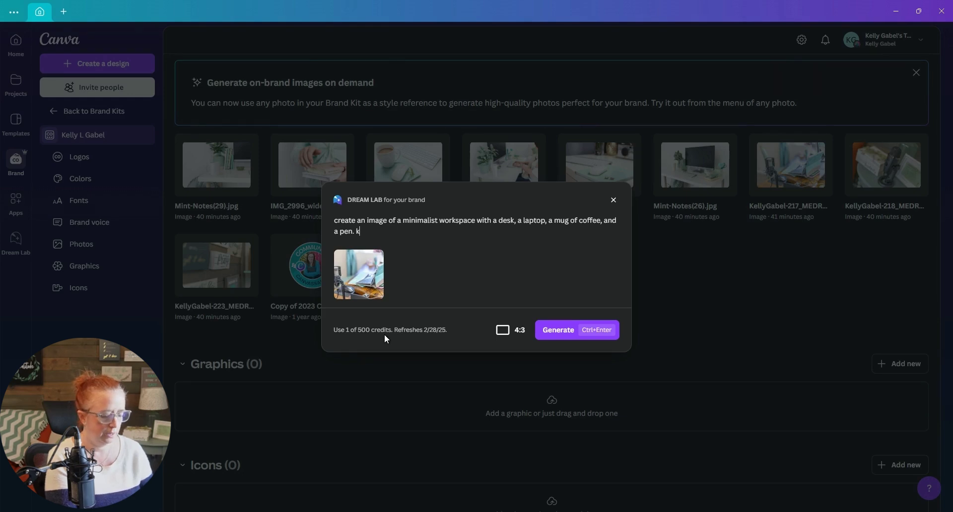
type("eep the desk more of a nuatr")
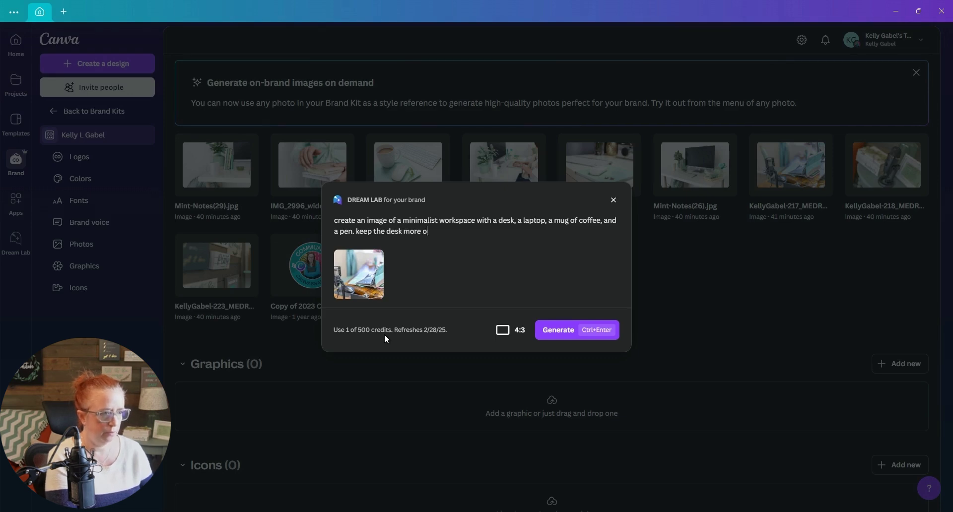
key("BackSpace")
key("BackSpace")
key("BackSpace")
key("BackSpace")
type("aturla")
key("BackSpace")
key("BackSpace")
type("al")
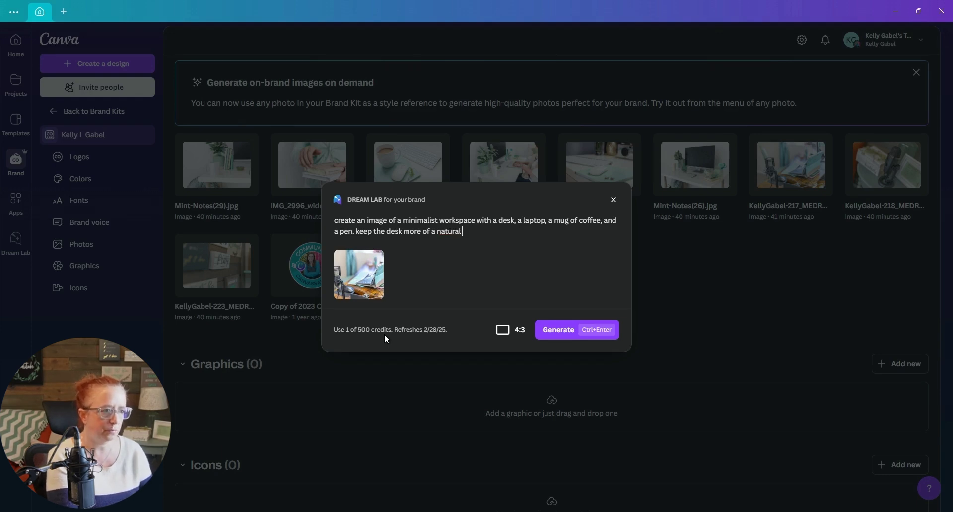
type(" wood grain look,a")
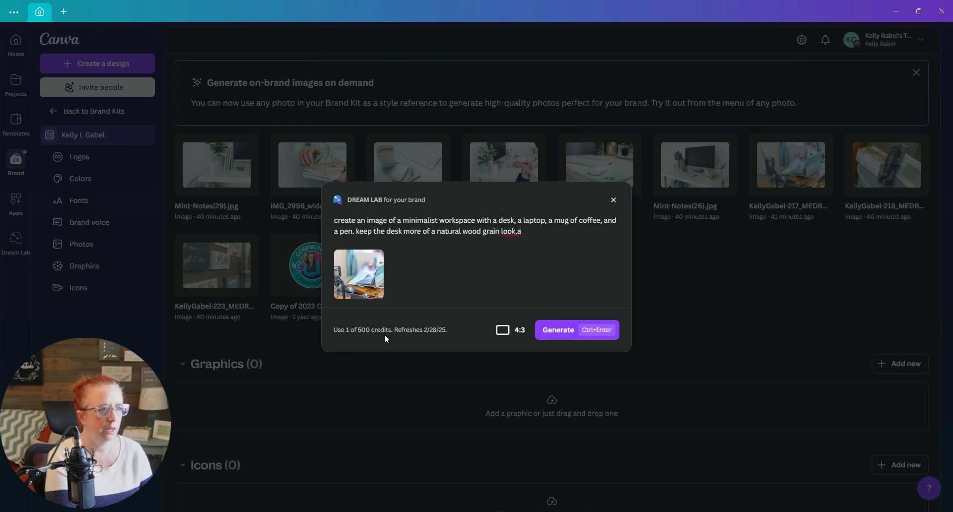
key("BackSpace")
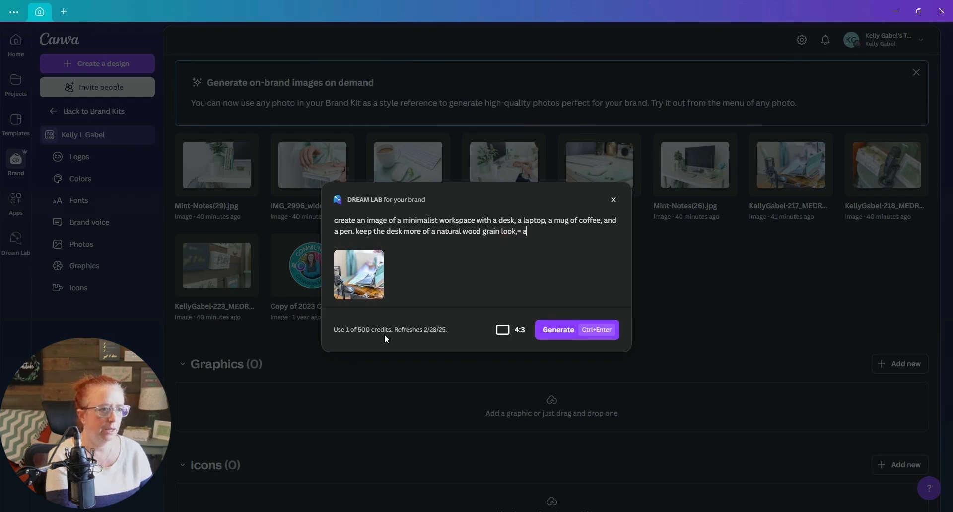
type("and use my b")
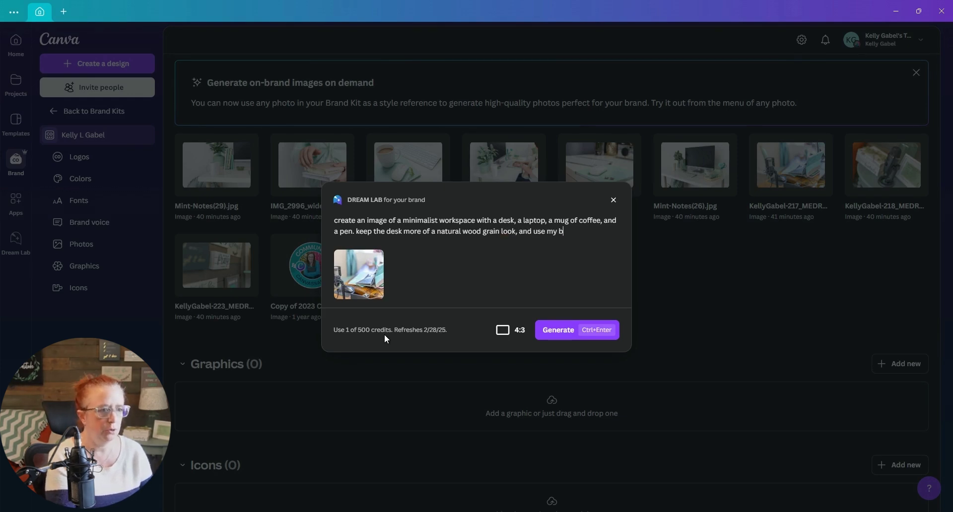
type("rand colors")
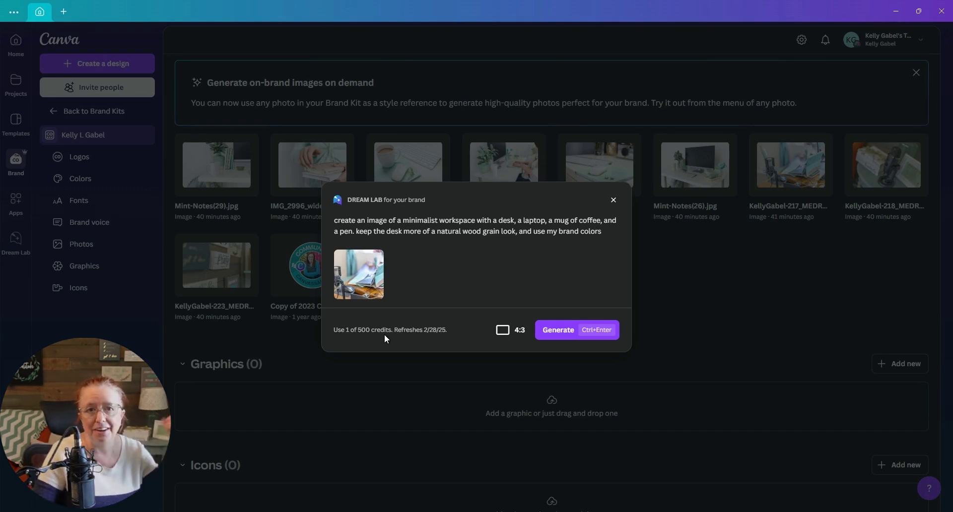
left_click(596, 337)
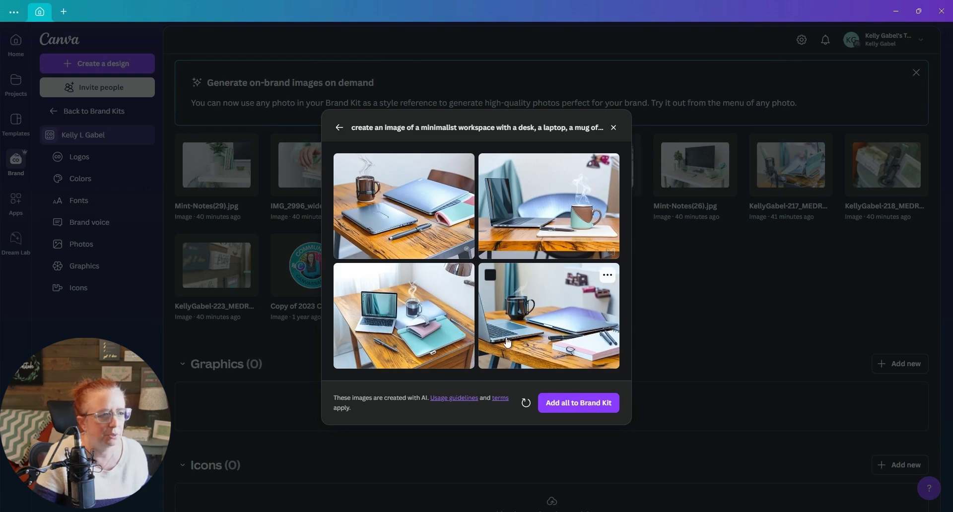
Select the generated images with the teal mug and with the open laptop beside teal notebooks, and add both to the Brand Kit.
left_click(491, 165)
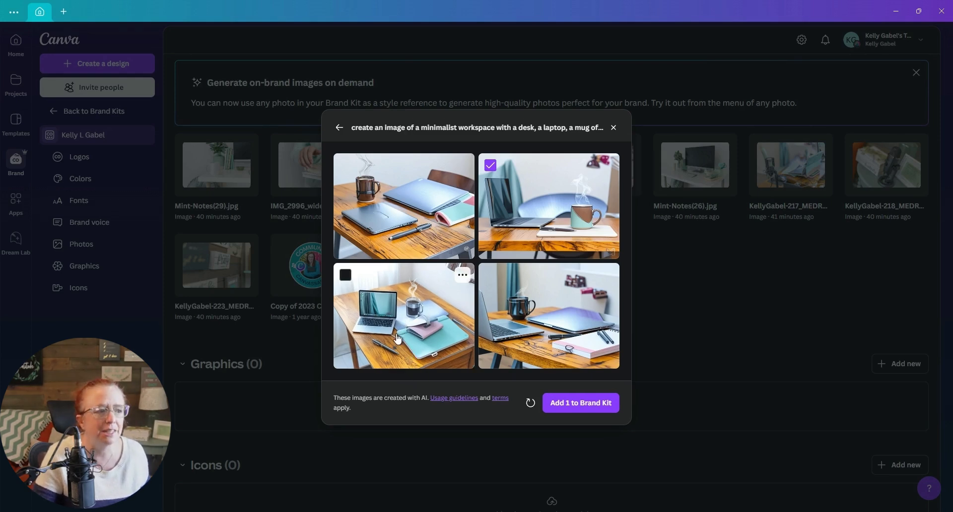
left_click(345, 276)
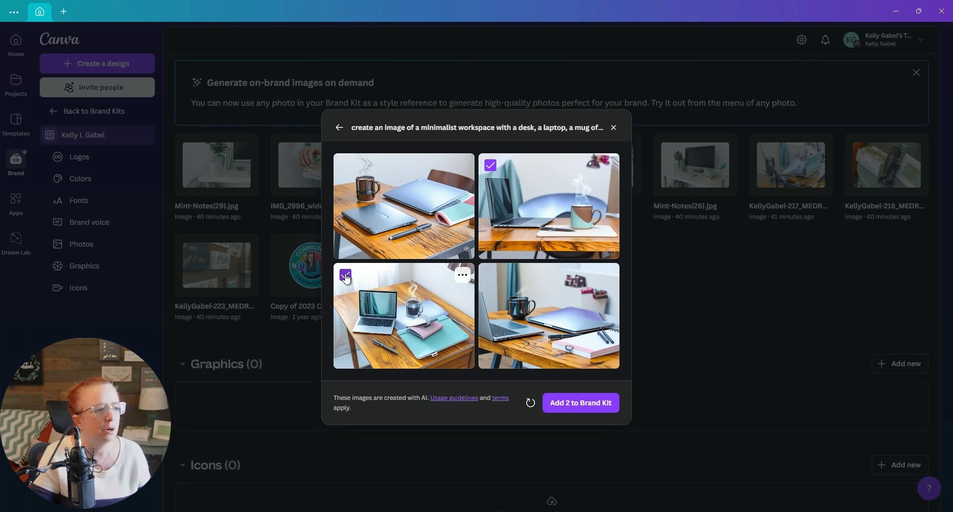
left_click(578, 405)
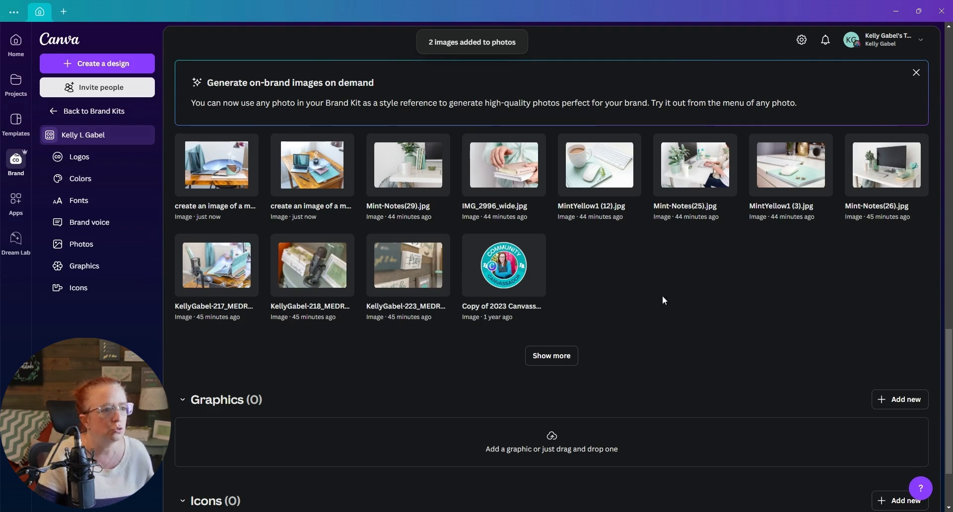
Start generating from the brand photo Mint-Notes(29).jpg with the prompt "create an image of the workspace of a podcaster and youtuber".
left_click(438, 145)
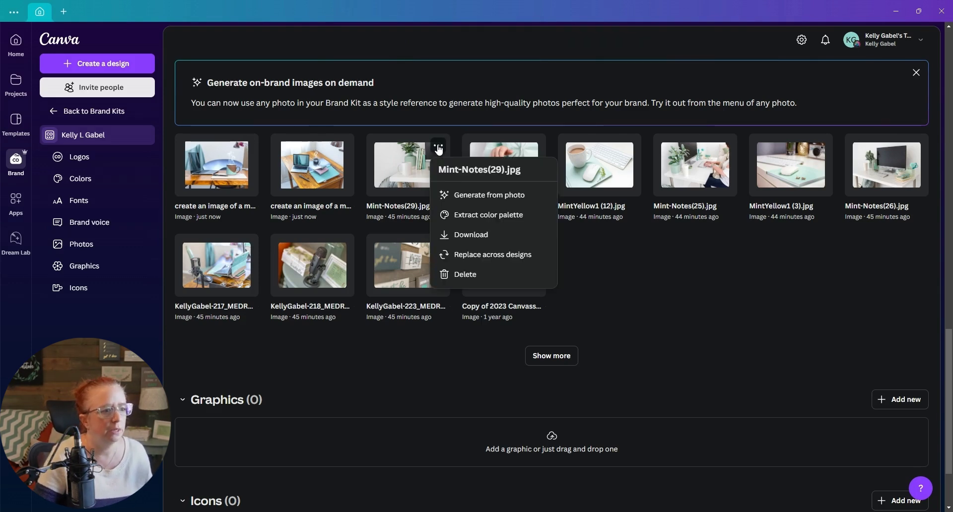
left_click(491, 195)
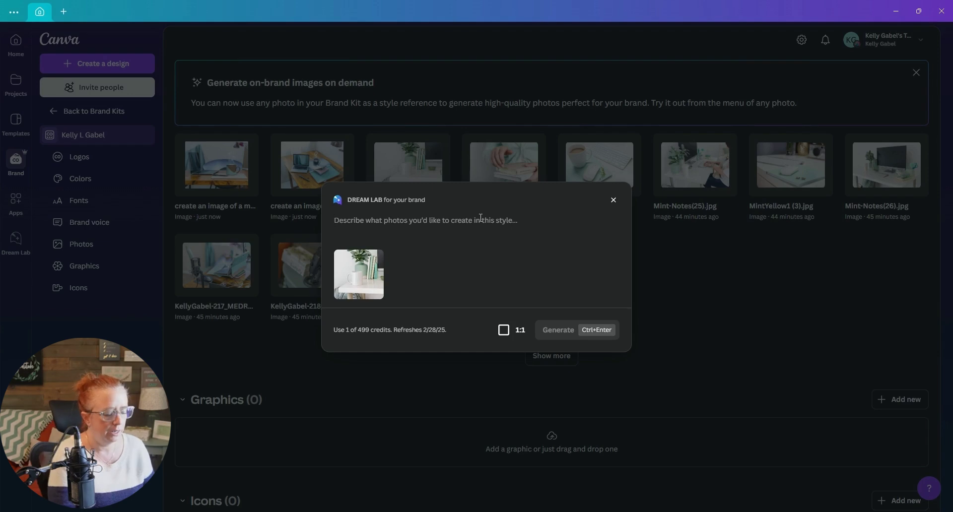
type("create an imag")
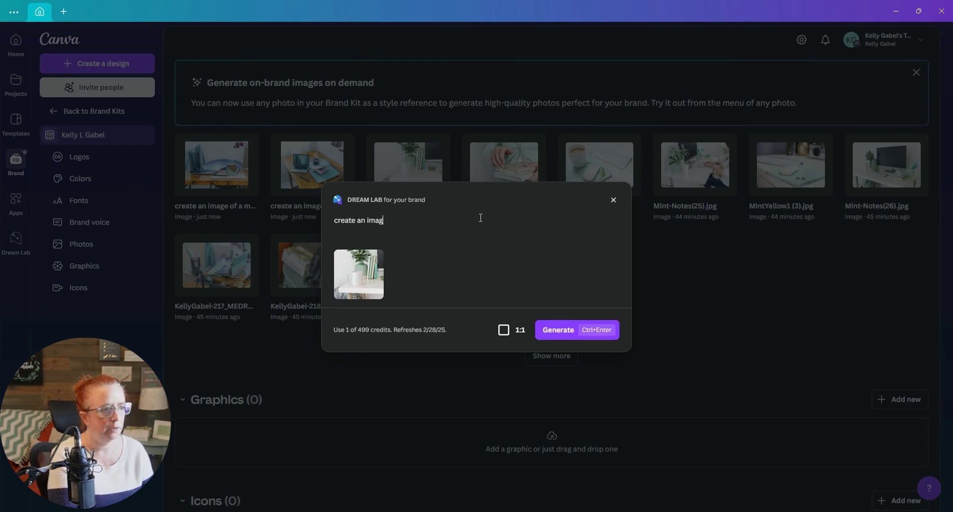
type("e of")
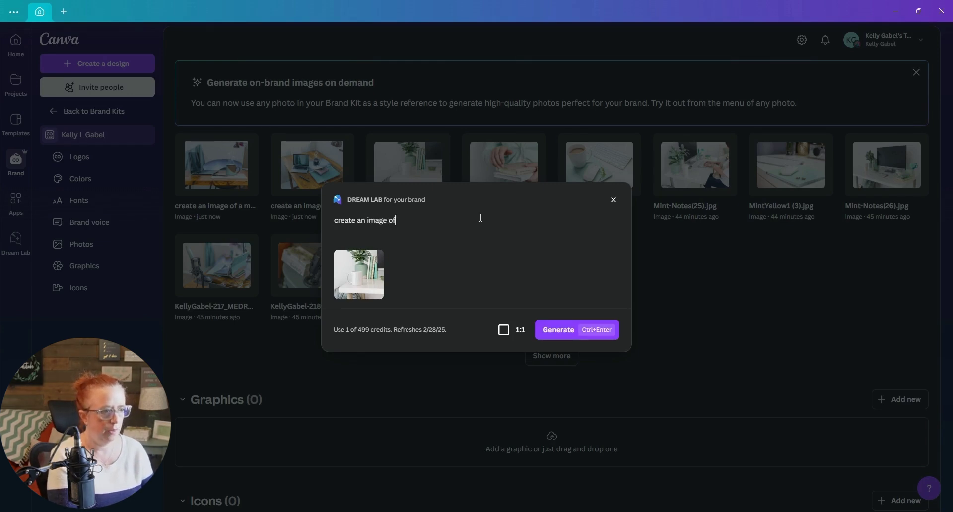
type(" the workspace")
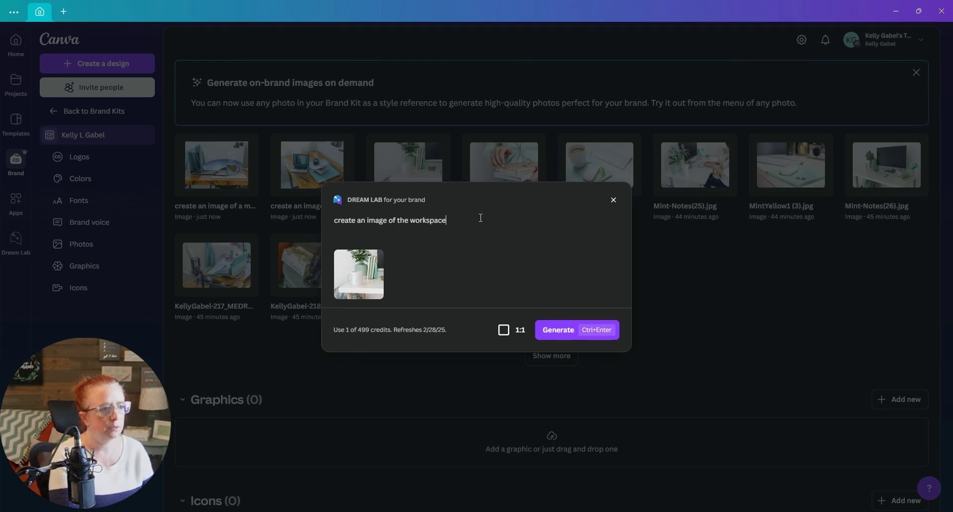
type(" of a podcaster and youtuber")
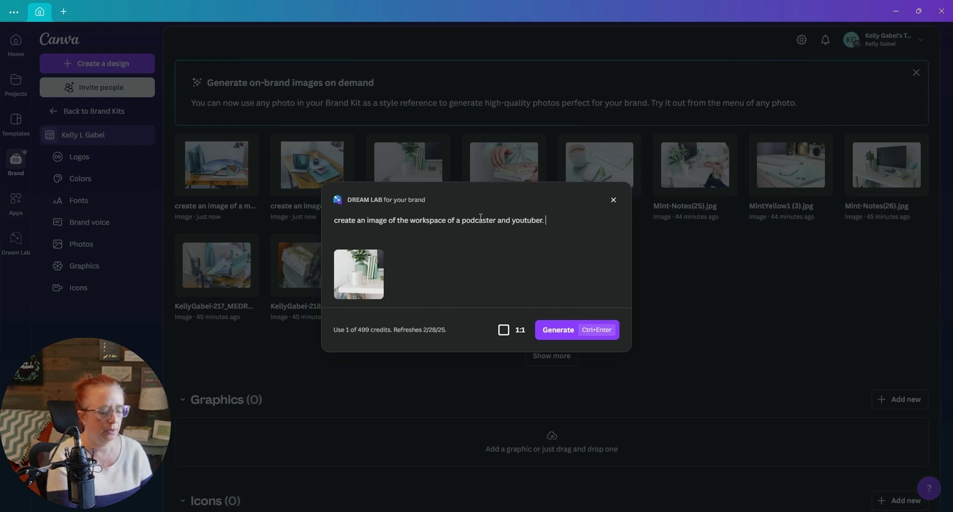
Extend the prompt with ". keep it uncluttered", leaving out any further instructions.
type(". keep it")
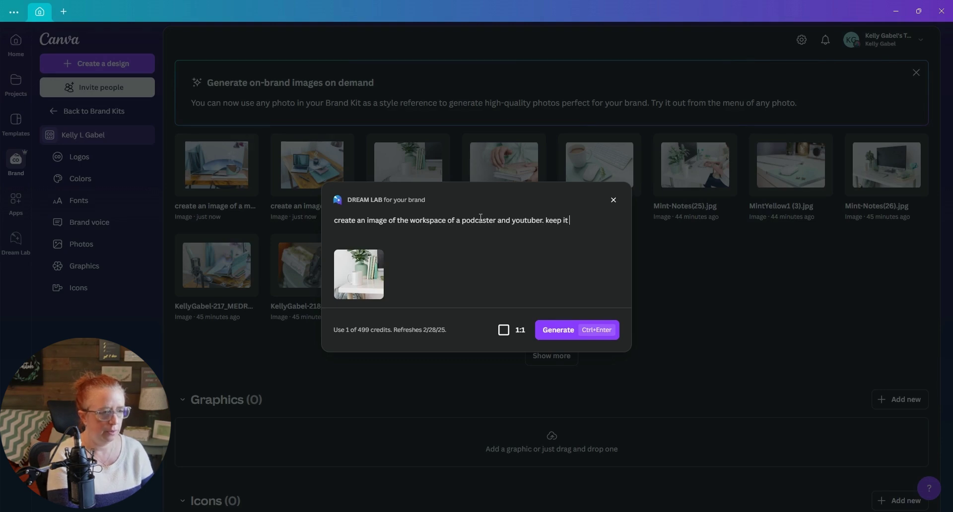
type(" uncluttere")
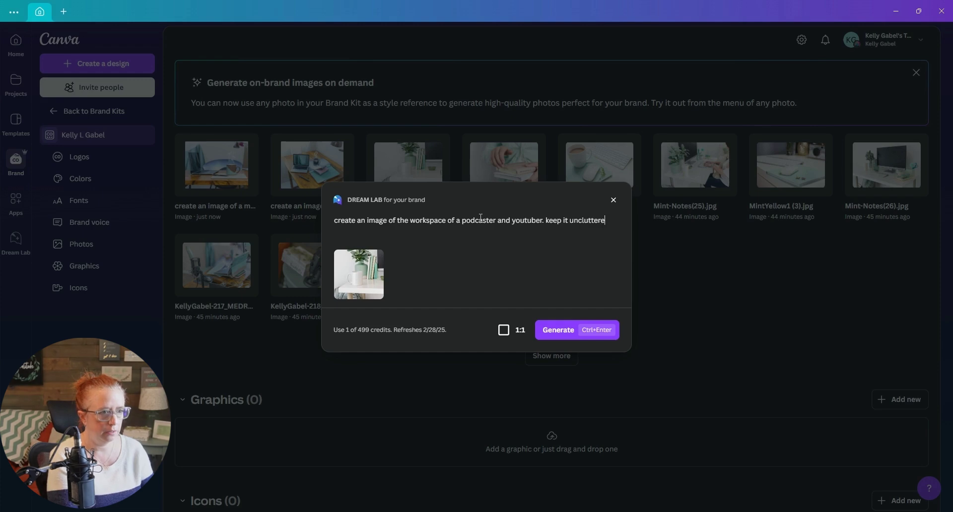
type("d and use")
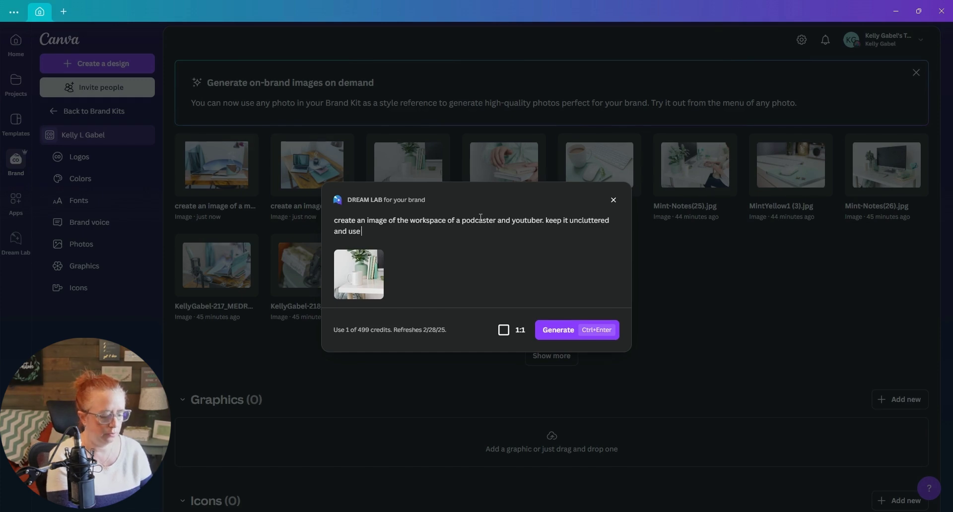
type(" my B")
key("BackSpace")
key("BackSpace")
key("BackSpace")
key("BackSpace")
key("BackSpace")
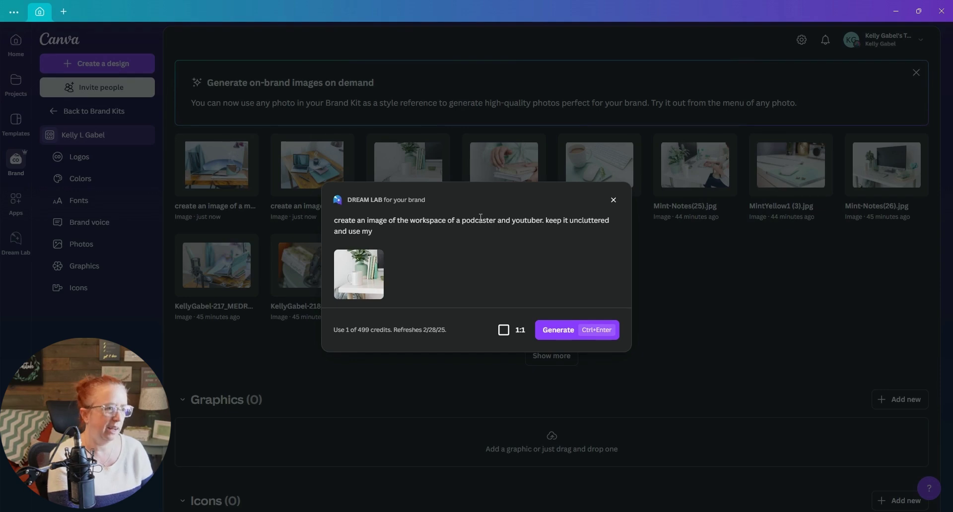
key("BackSpace")
key("BackSpace")
key("BackSpace")
key("BackSpace")
key("BackSpace")
key("BackSpace")
key("BackSpace")
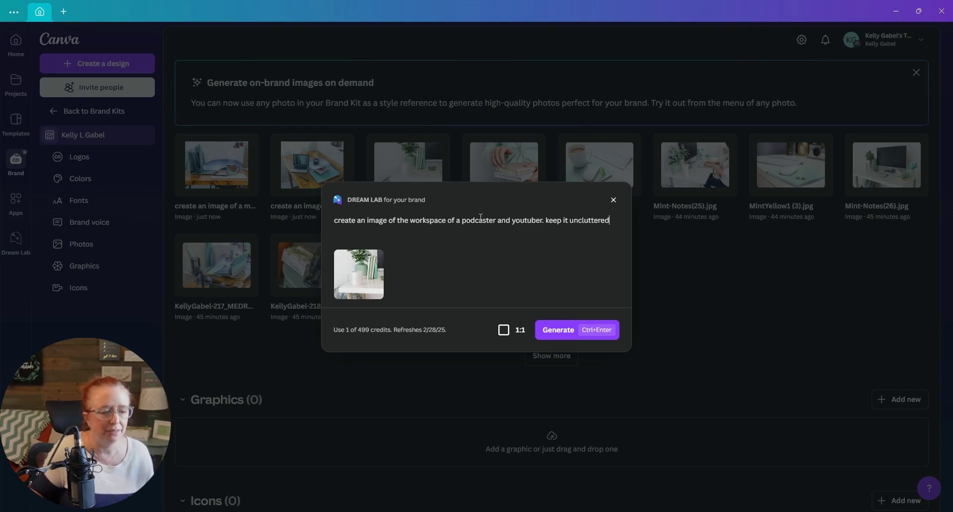
Set the aspect ratio to 3:4 and generate the podcaster workspace images.
left_click(516, 340)
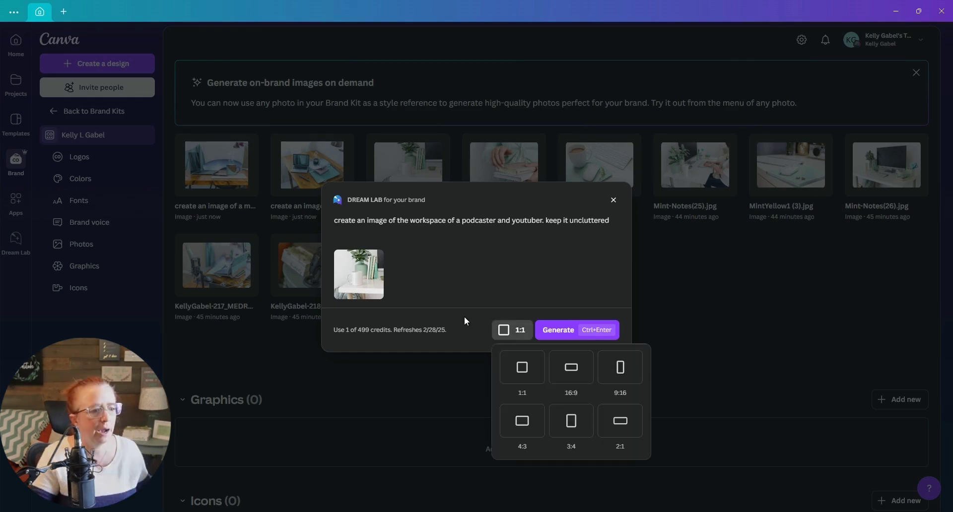
left_click(573, 435)
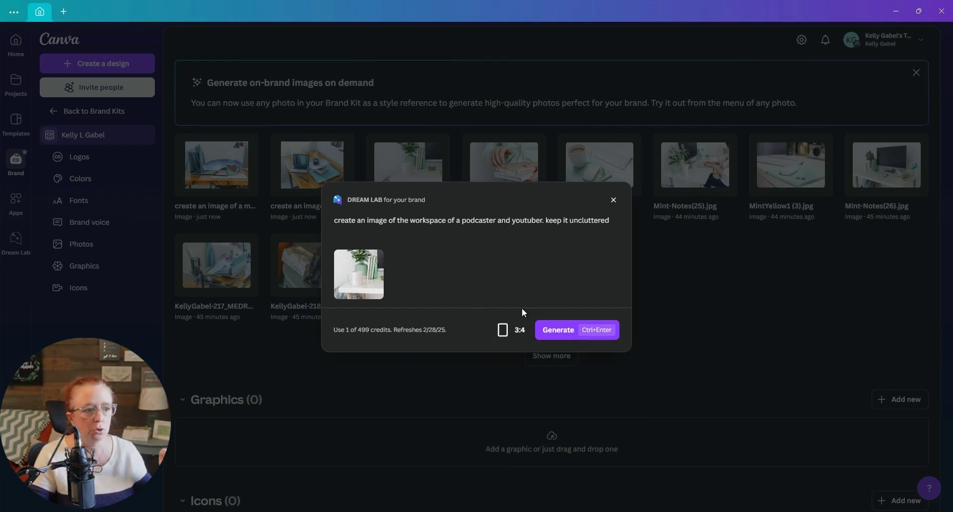
left_click(594, 331)
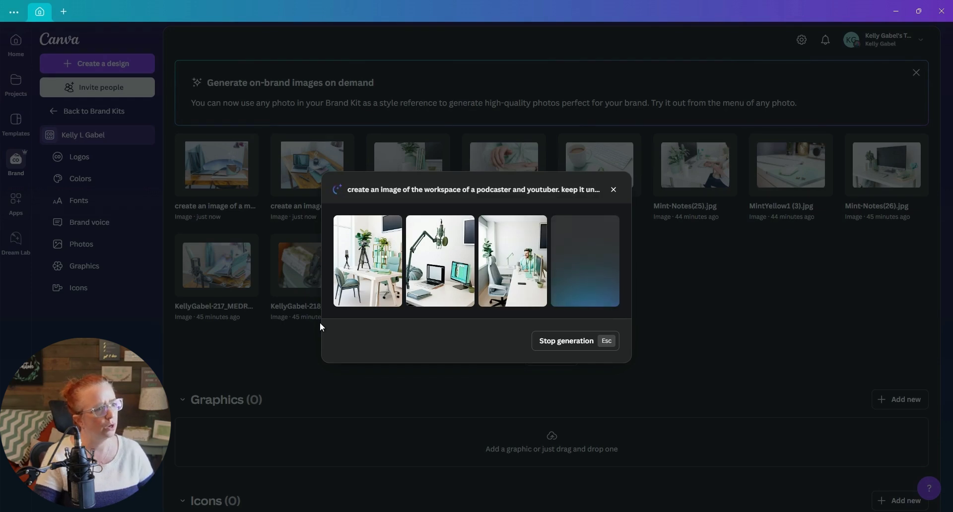
Add all four generated podcaster workspace images to the Brand Kit.
mouse_move(510, 268)
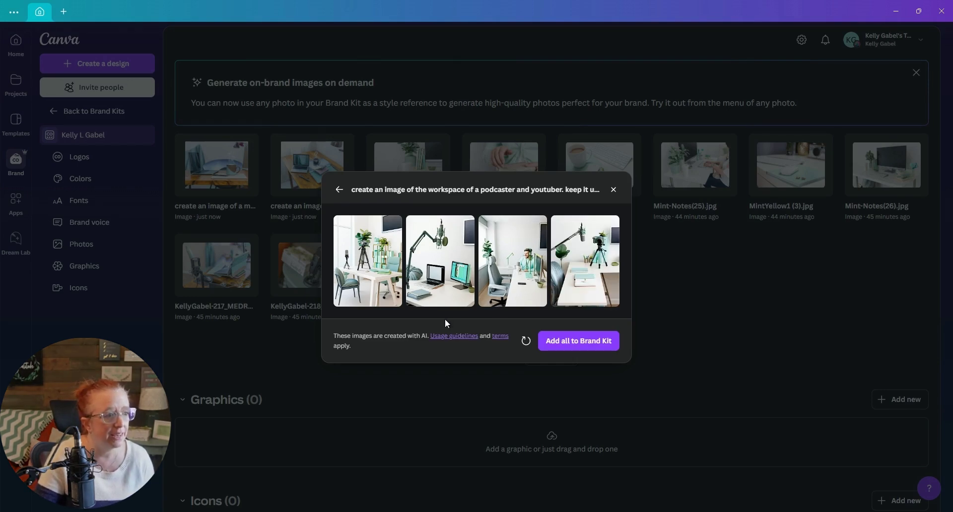
mouse_move(484, 295)
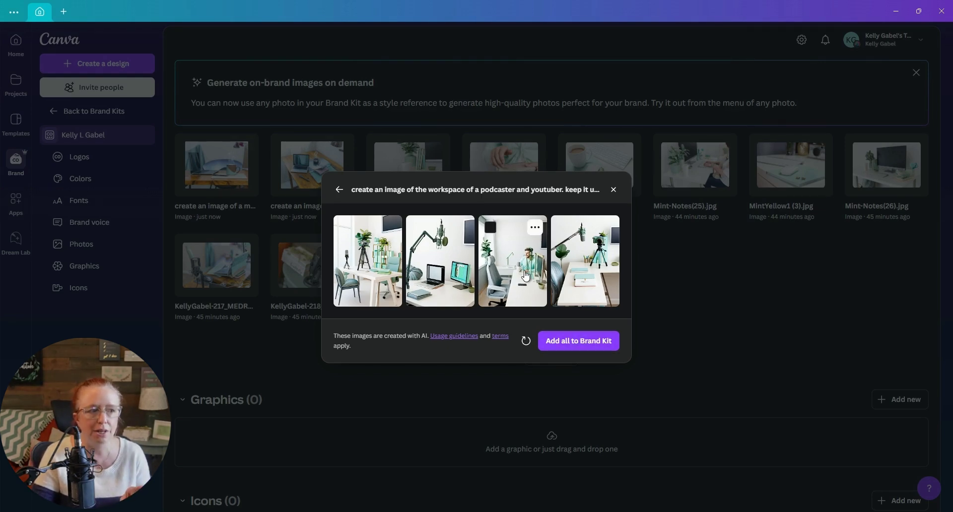
left_click(571, 340)
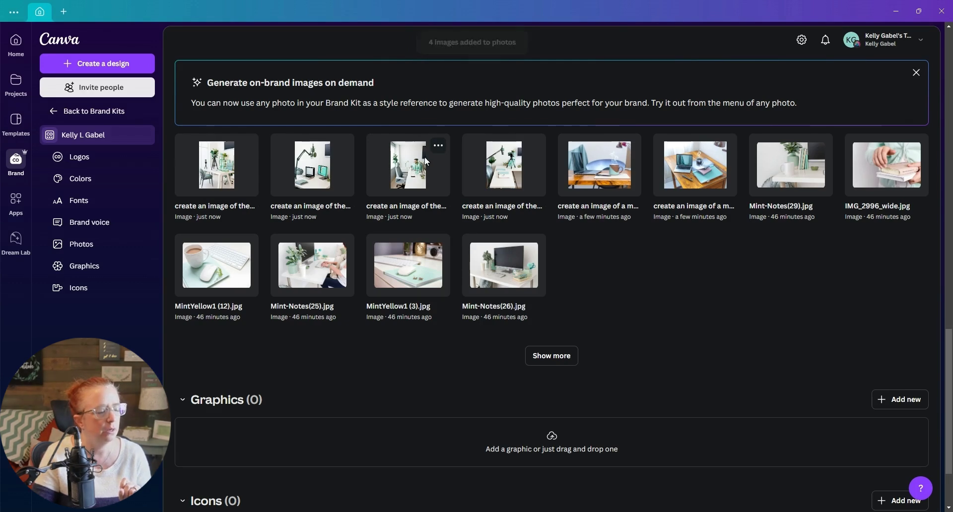
left_click(438, 148)
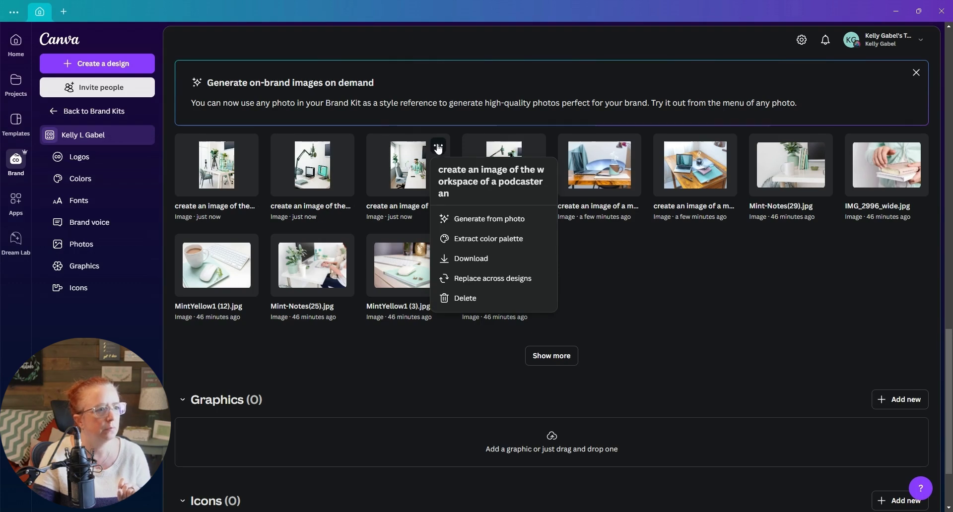
left_click(627, 255)
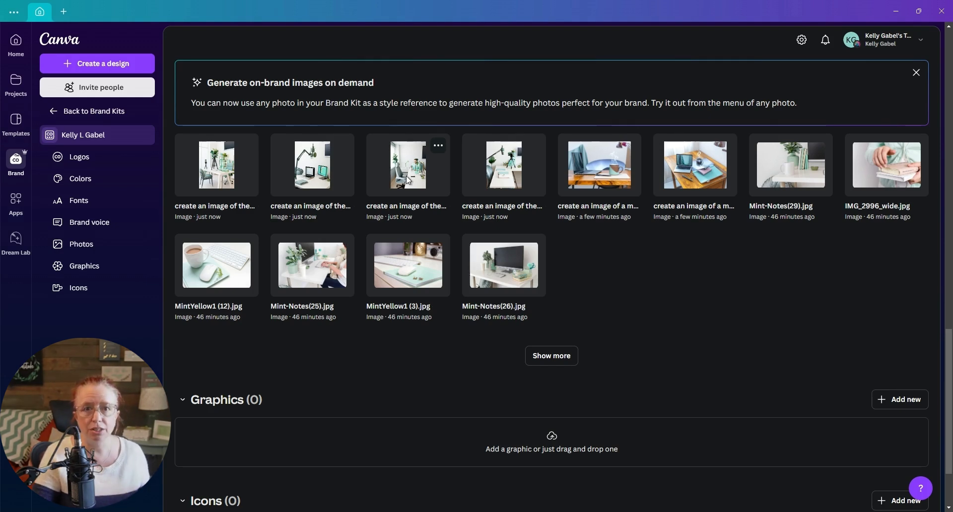
left_click(441, 146)
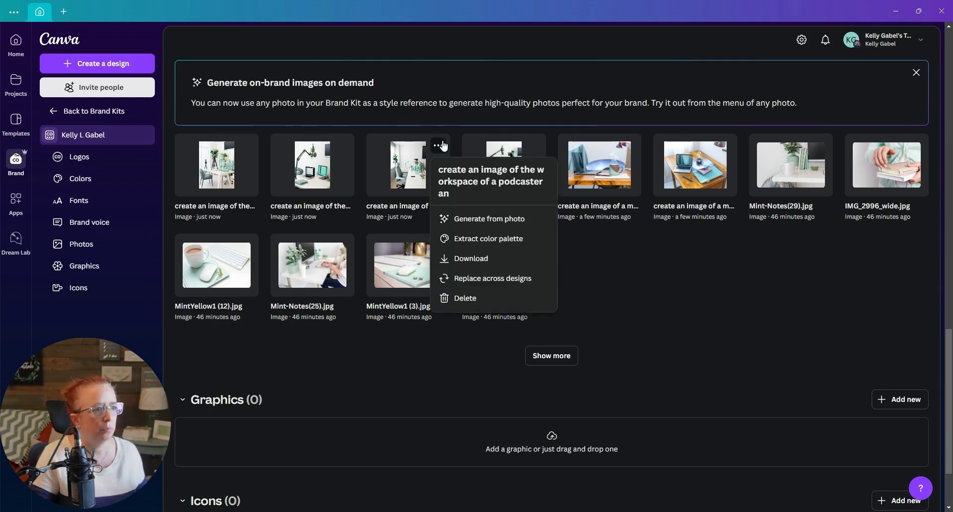
Create an Instagram Post (4:5) design and place the Brand Kit photo of the man with headphones at the desk on its page.
left_click(91, 65)
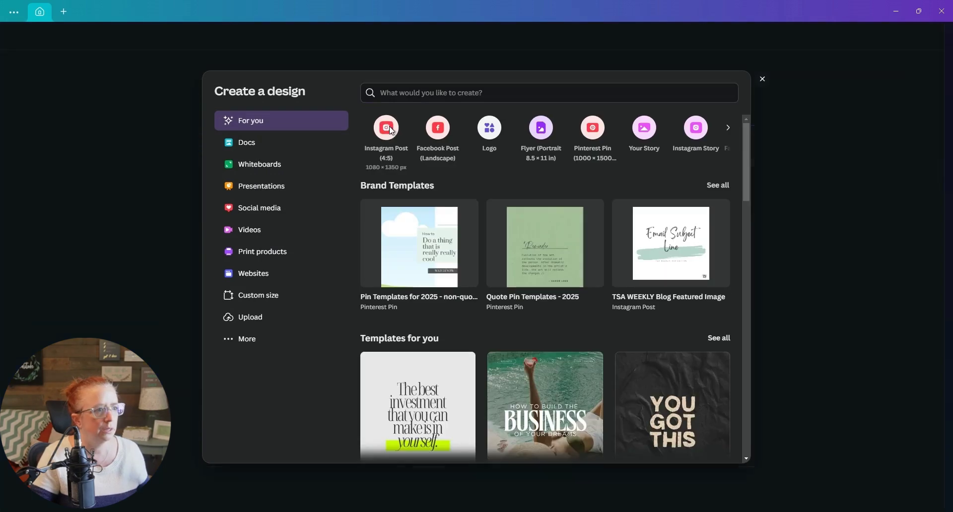
left_click(388, 127)
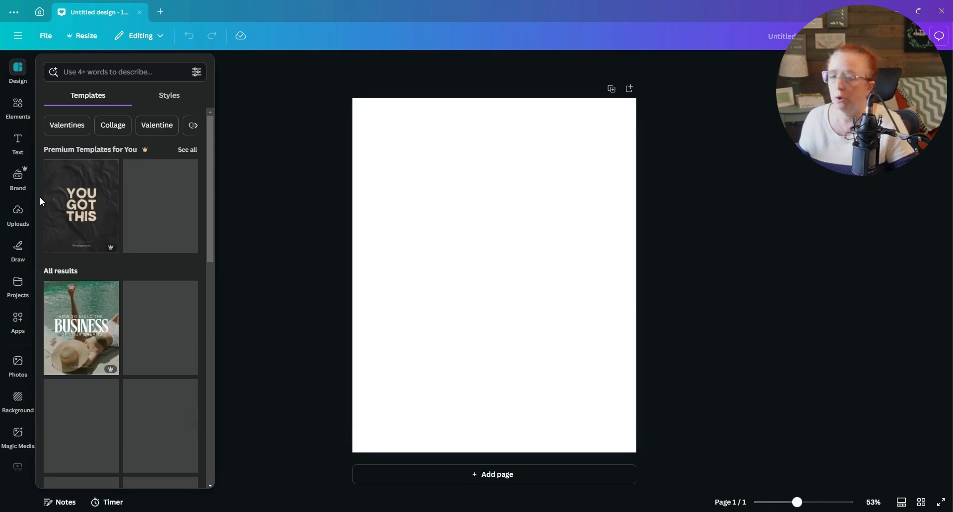
left_click(18, 176)
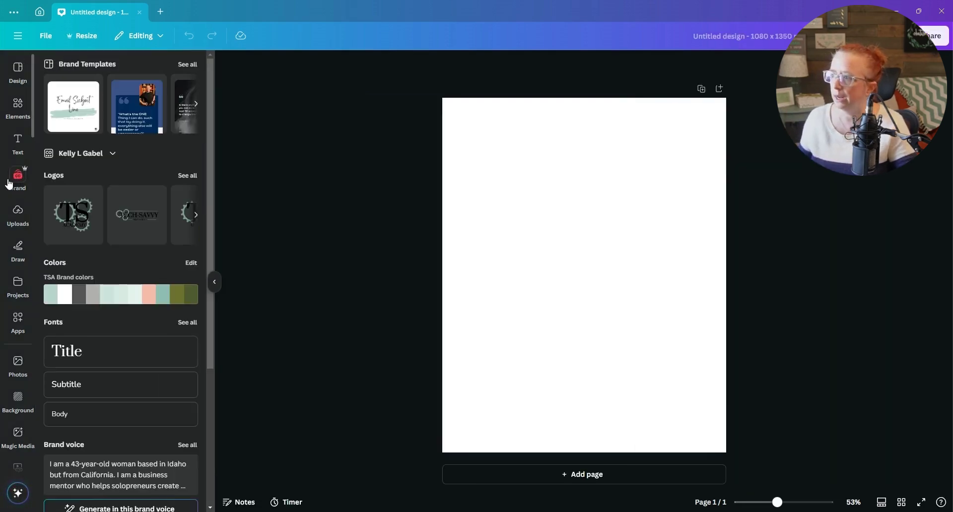
scroll(134, 254, "down", 4)
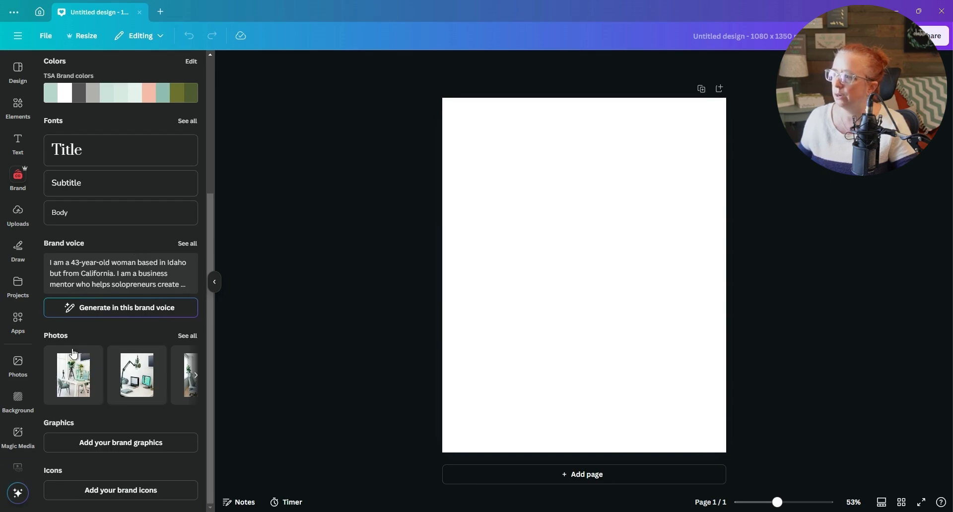
left_click(199, 380)
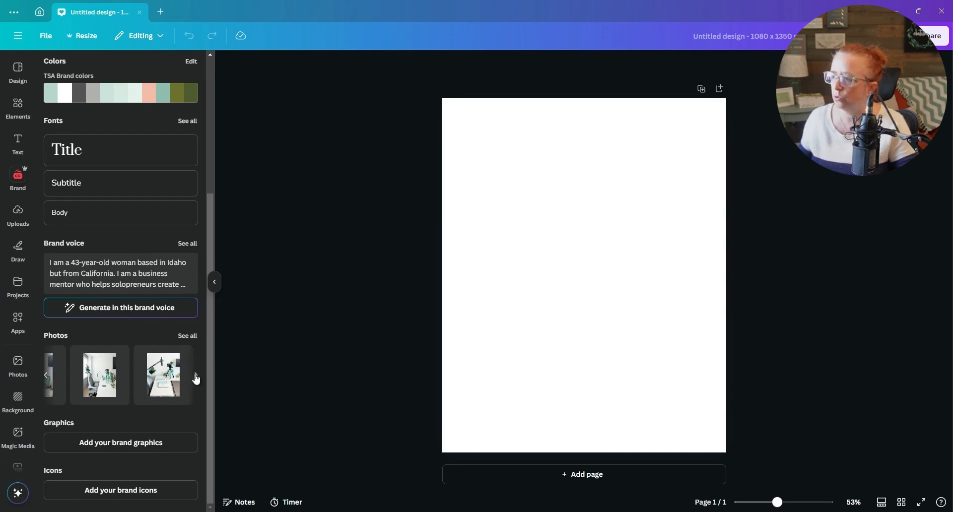
left_click(78, 383)
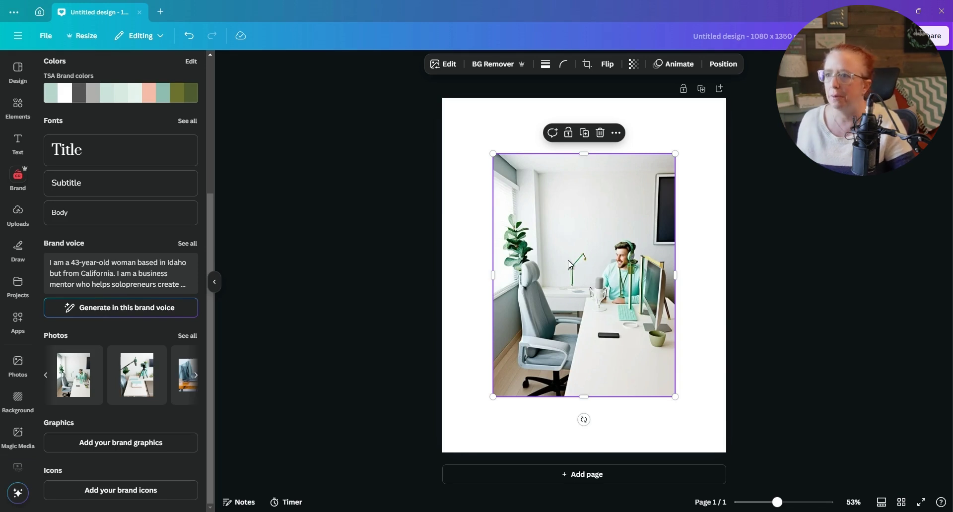
Separate the man with headphones from the photo with Magic Grab and delete him.
left_click(449, 65)
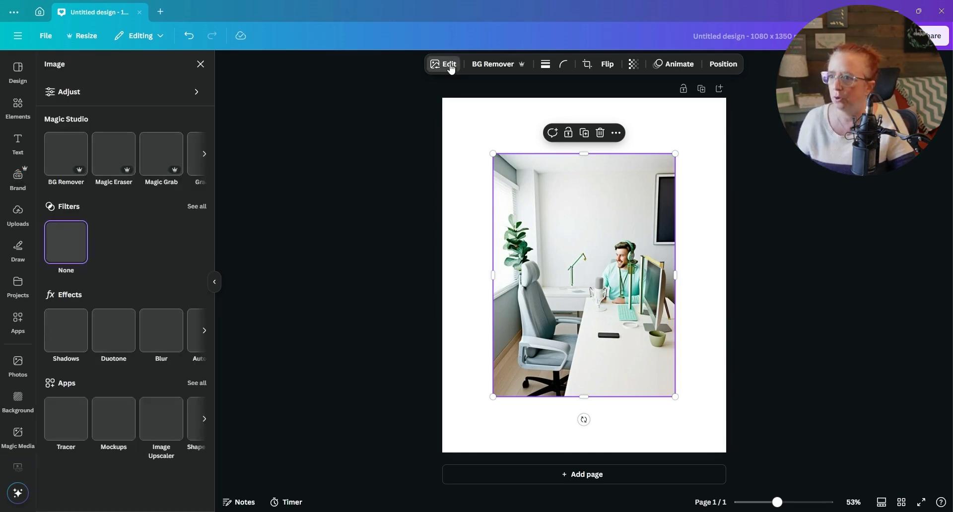
left_click(158, 159)
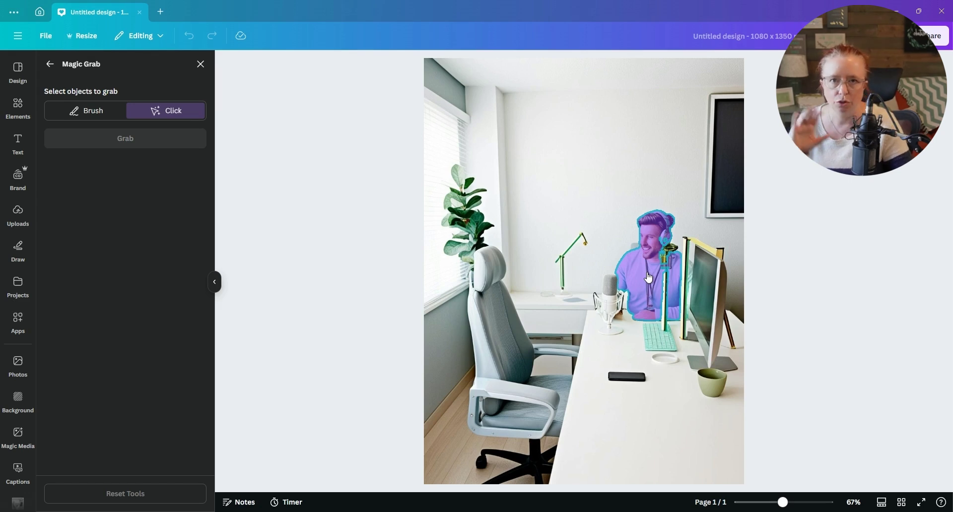
left_click(648, 278)
left_click(122, 141)
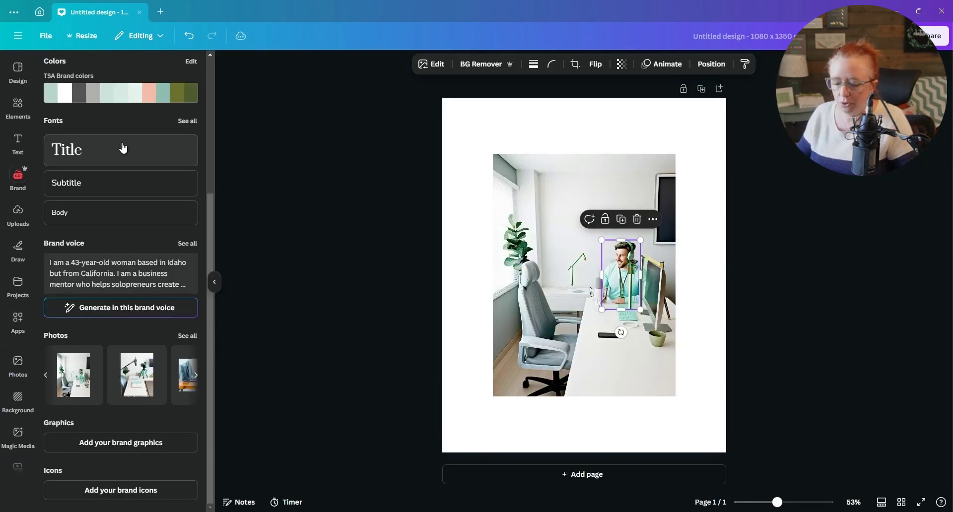
key("Delete")
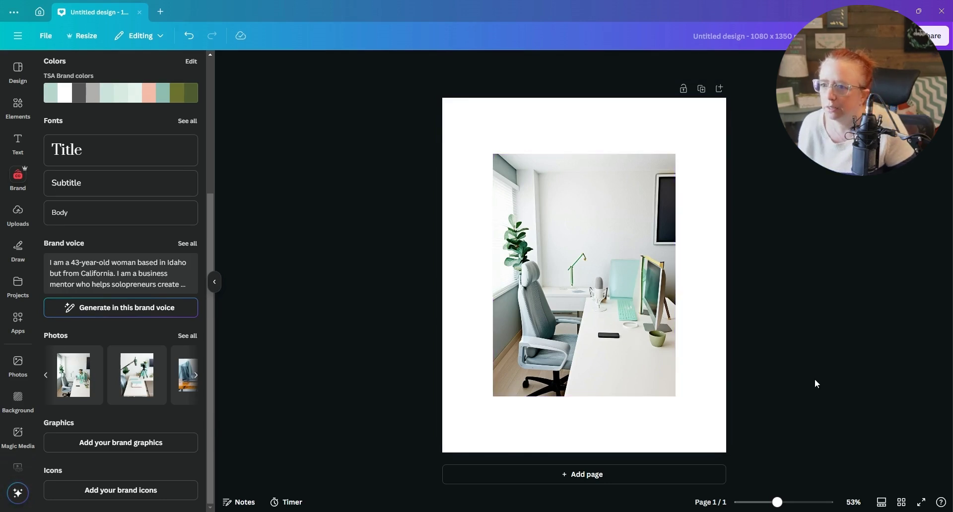
Set the edited workspace photo as the page background.
left_click_drag(777, 502, 798, 502)
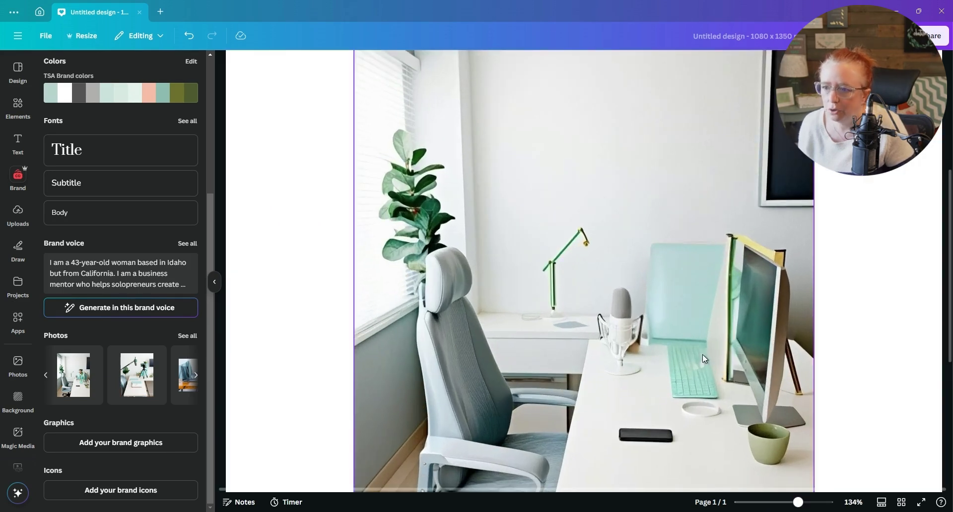
left_click_drag(799, 502, 788, 502)
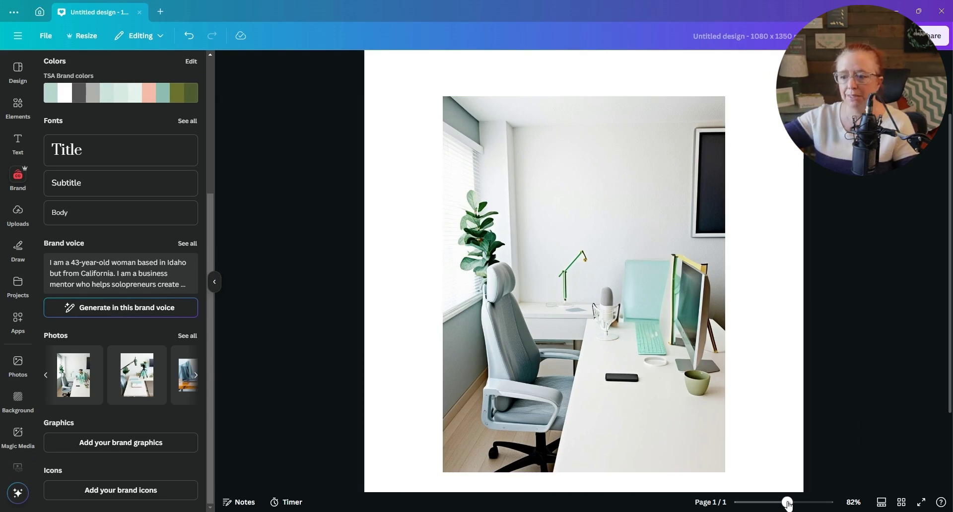
left_click_drag(787, 502, 784, 502)
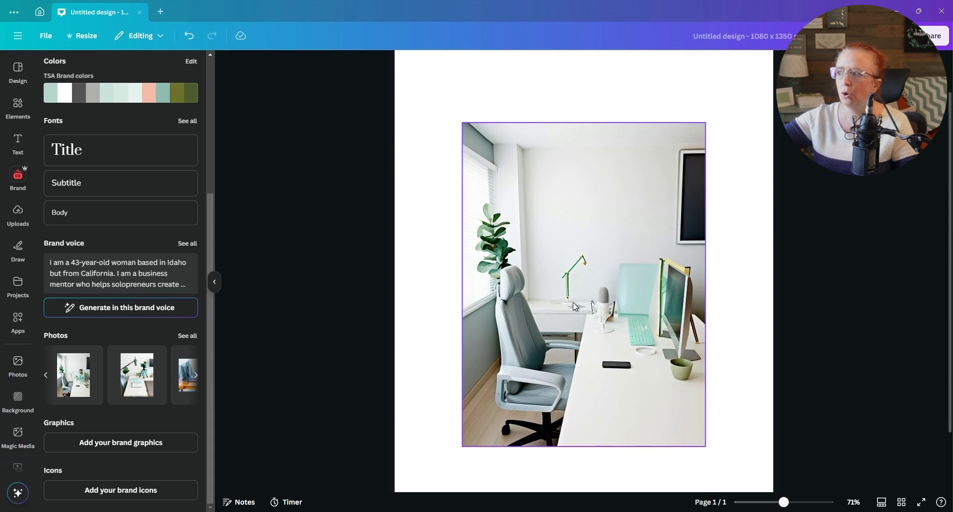
right_click(580, 299)
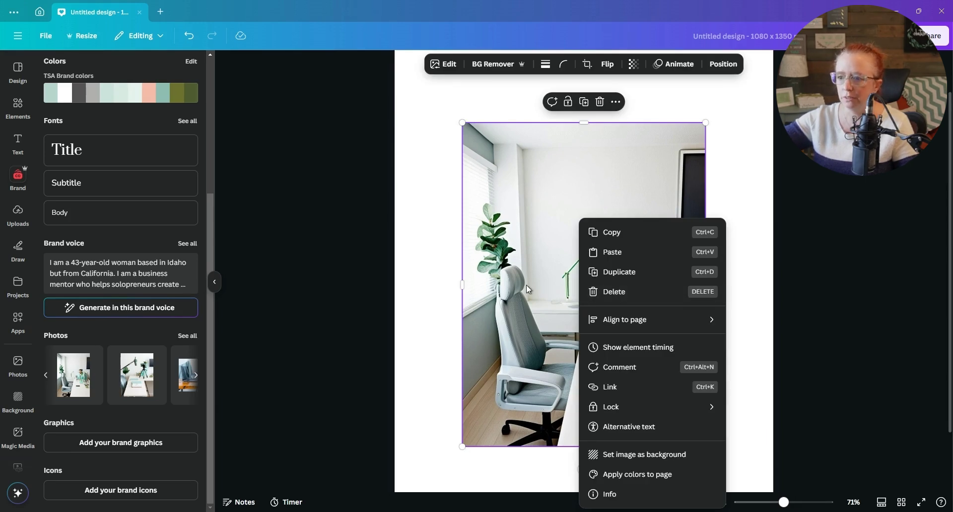
left_click(637, 454)
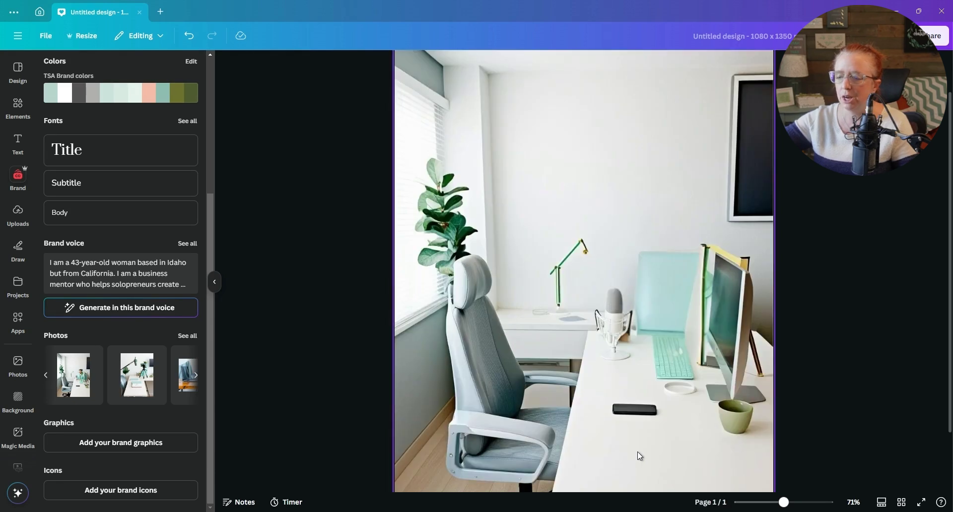